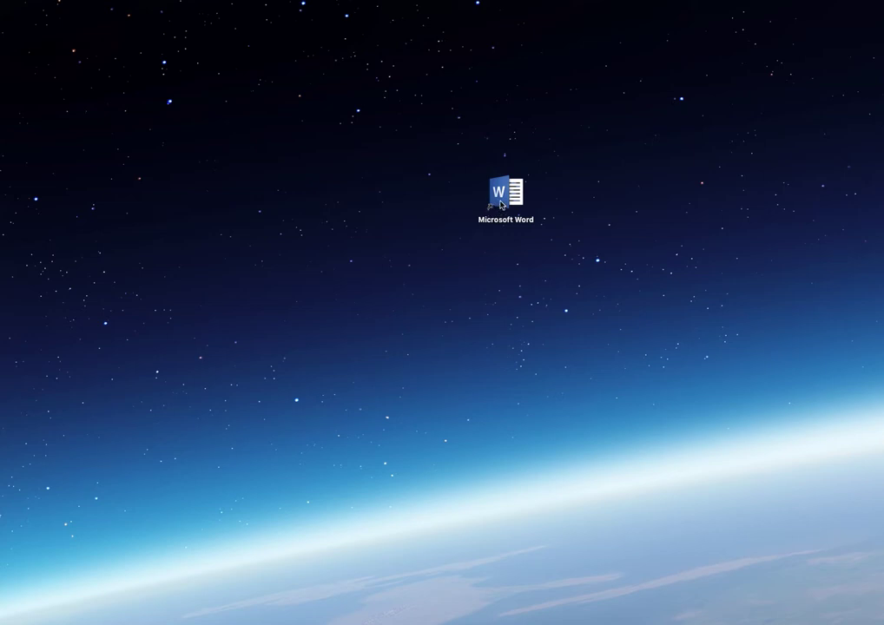
Step: Open Microsoft Word, create a blank document and enlarge its window to fill the screen
click(501, 205)
double_click(501, 205)
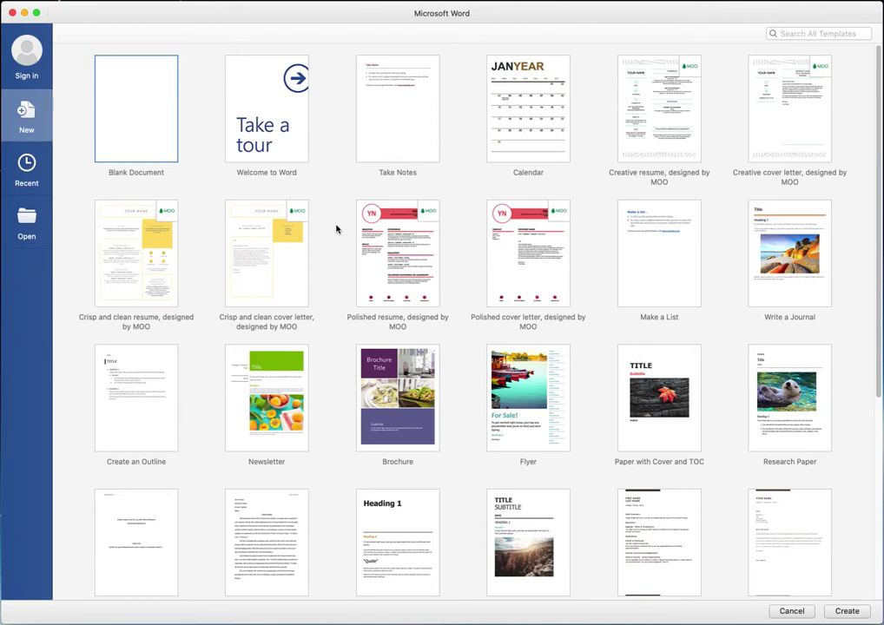
double_click(110, 142)
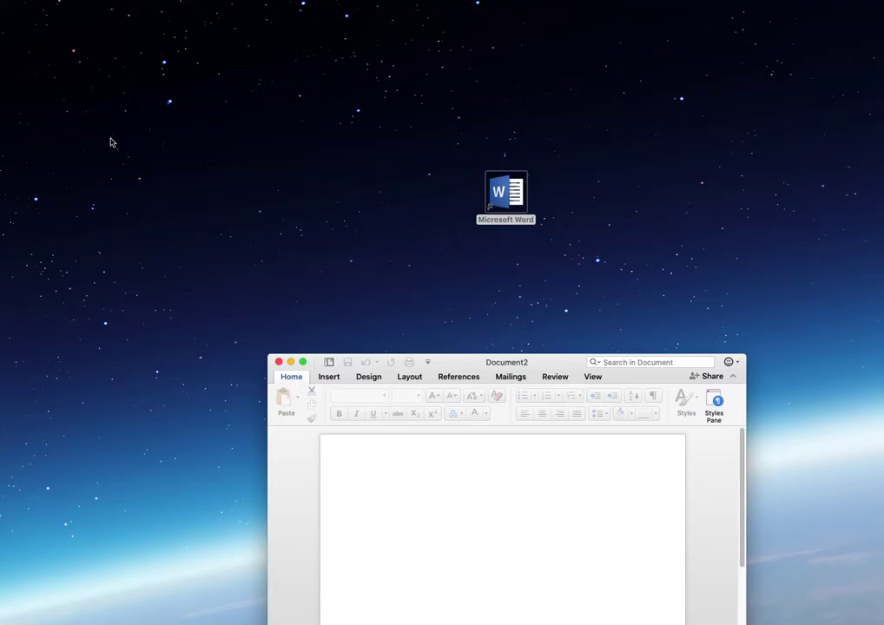
drag(448, 365, 187, 14)
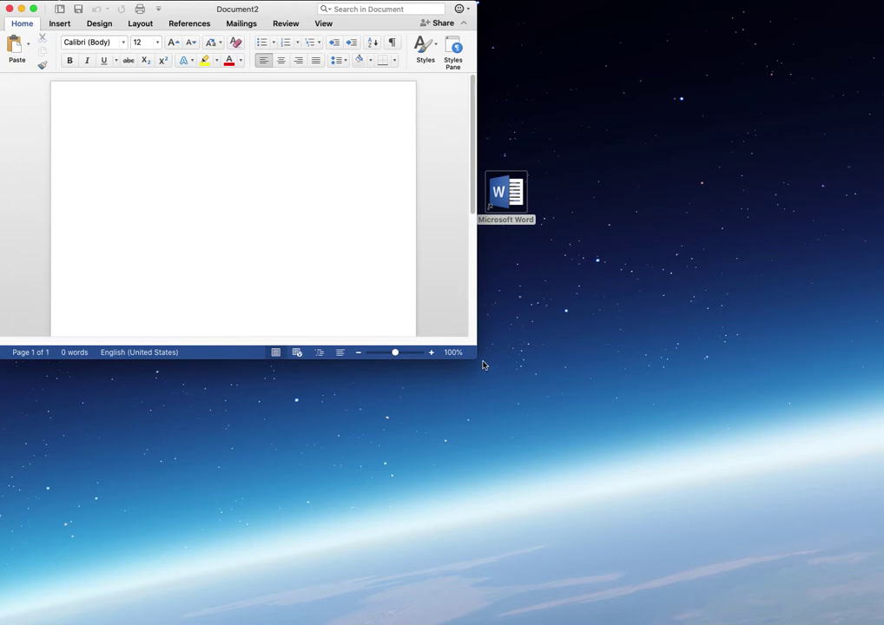
drag(478, 360, 879, 622)
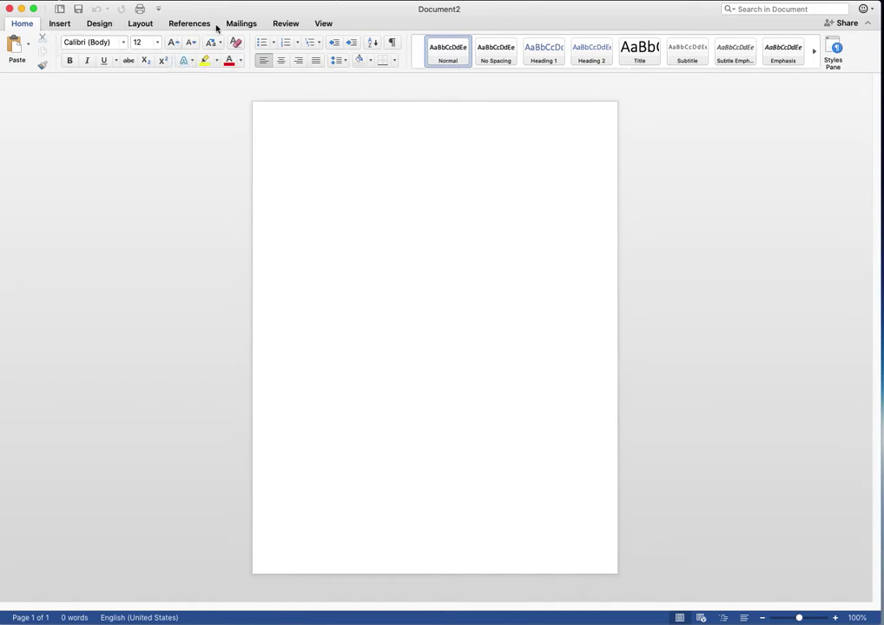
click(61, 26)
click(97, 23)
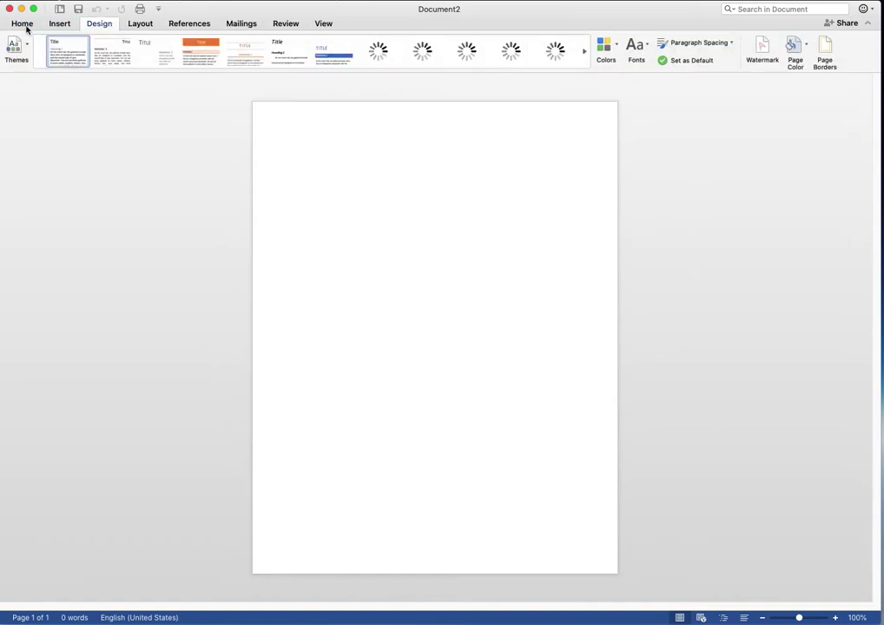
click(141, 25)
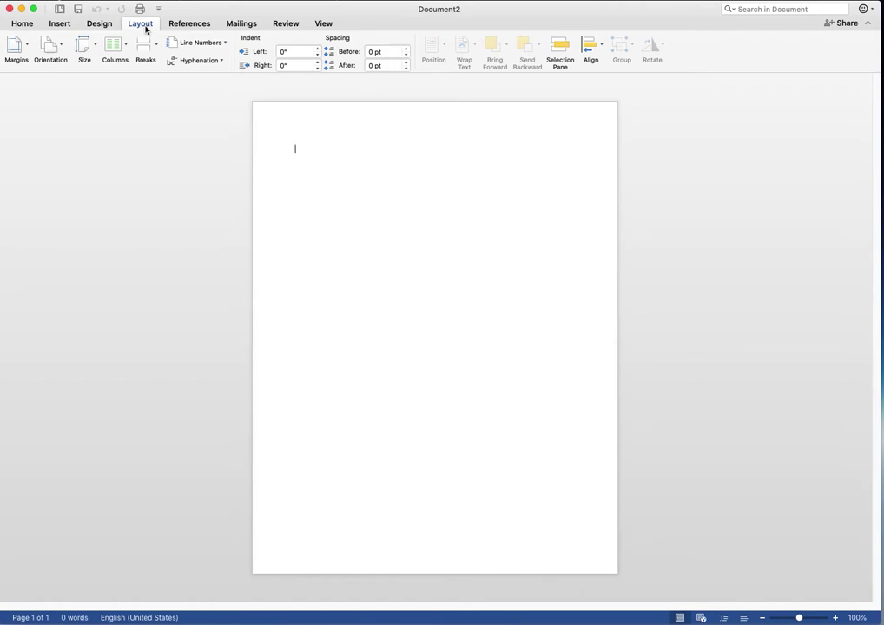
click(320, 23)
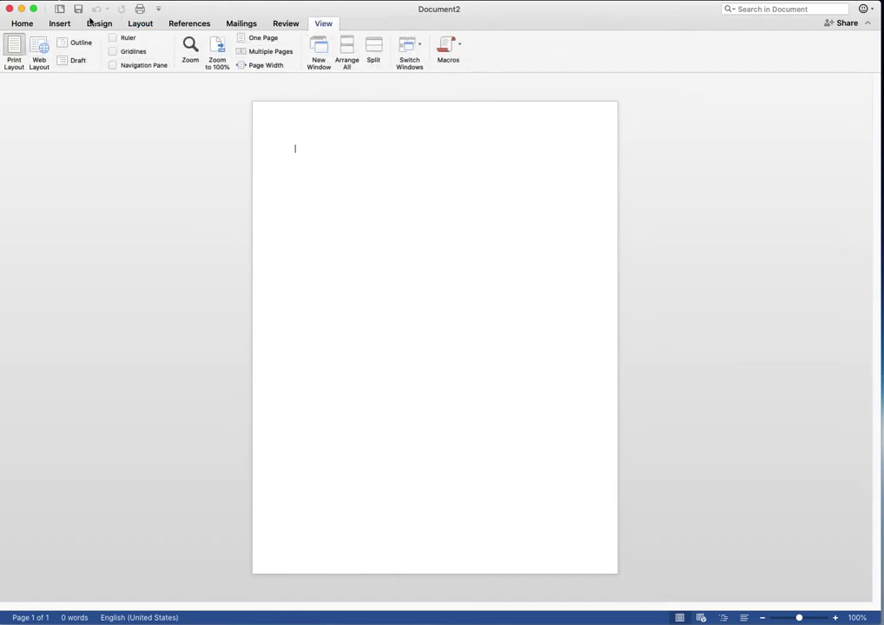
click(26, 28)
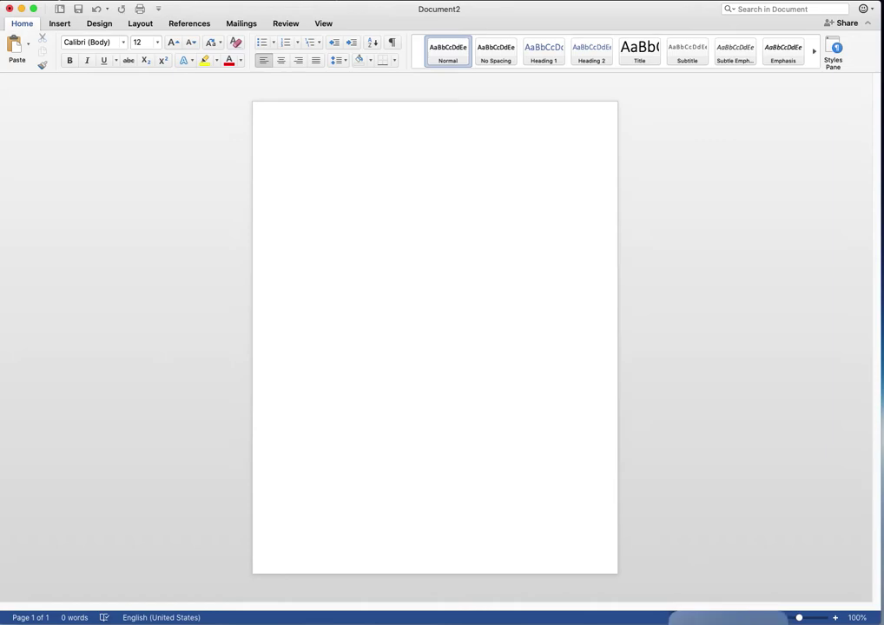
key(BackSpace)
key(BackSpace)
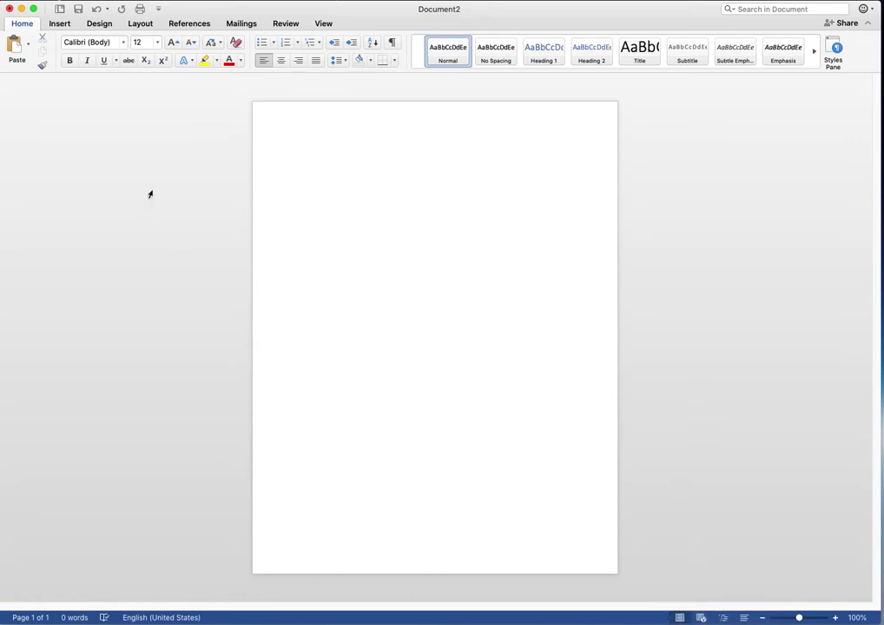
Step: Set the font at the start of the blank page to Bradley Hand, size 24
click(291, 152)
click(122, 45)
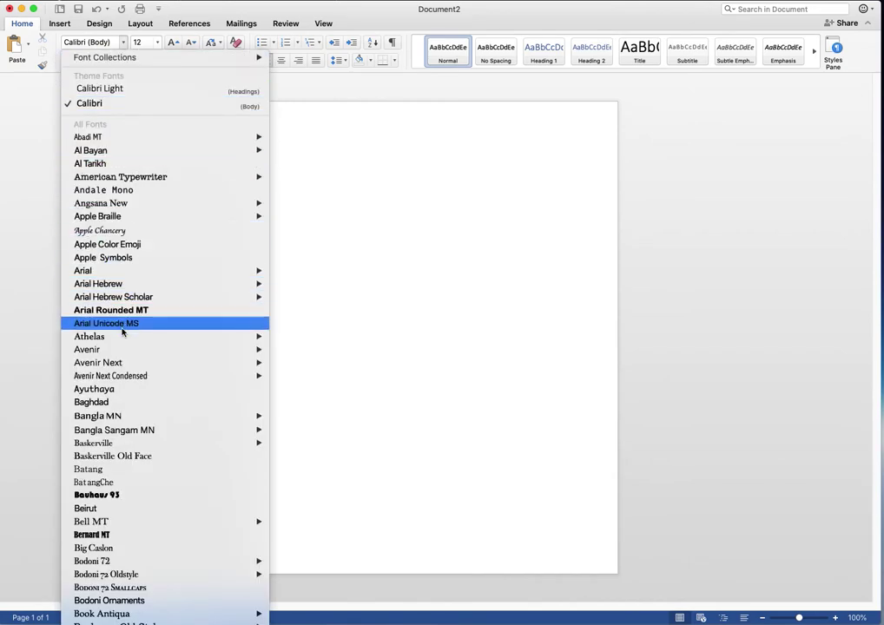
scroll(145, 410, down, 5)
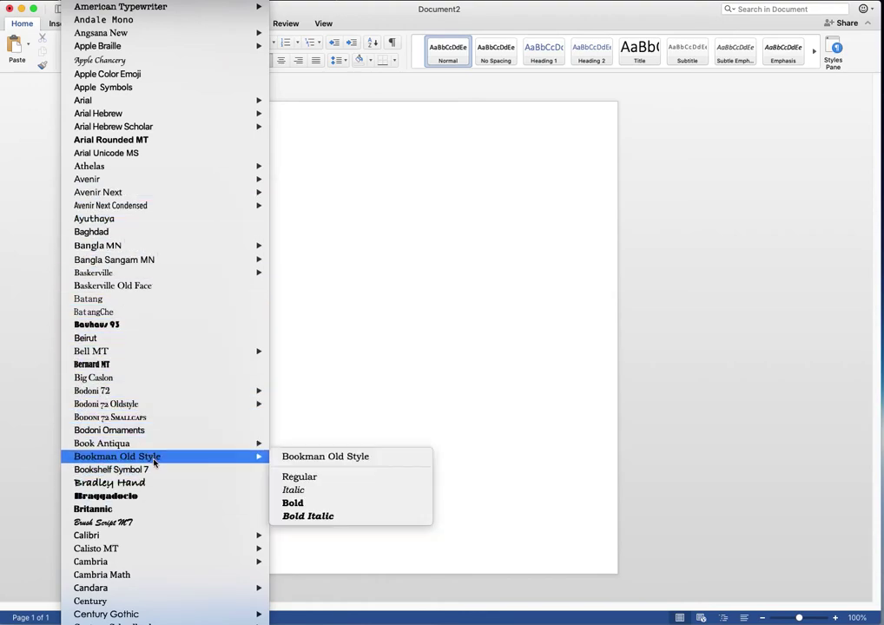
click(151, 485)
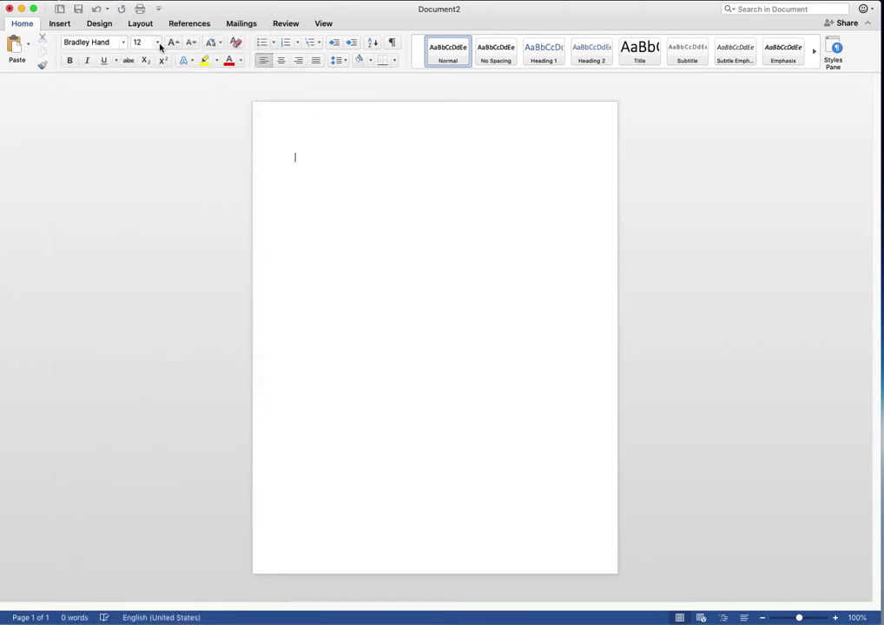
click(158, 43)
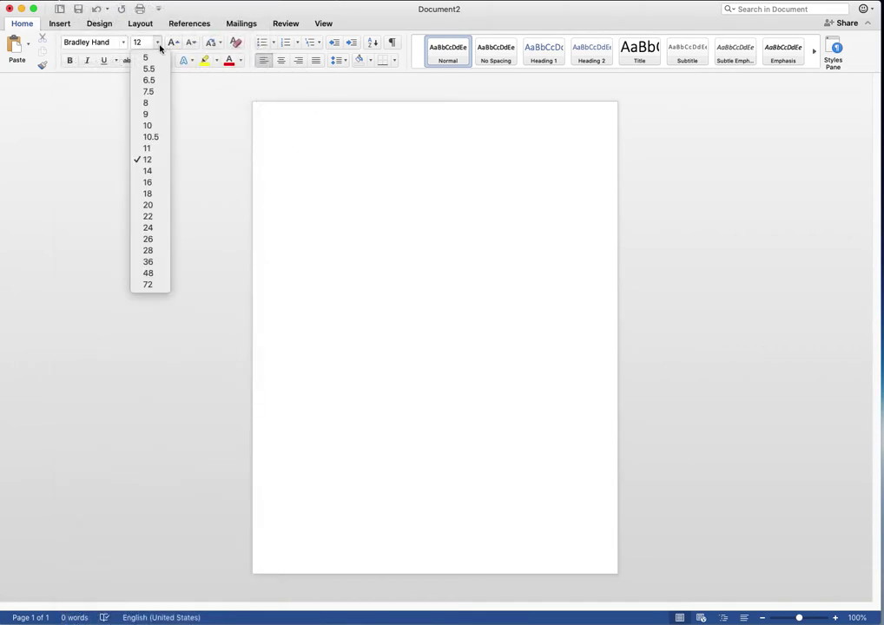
click(158, 231)
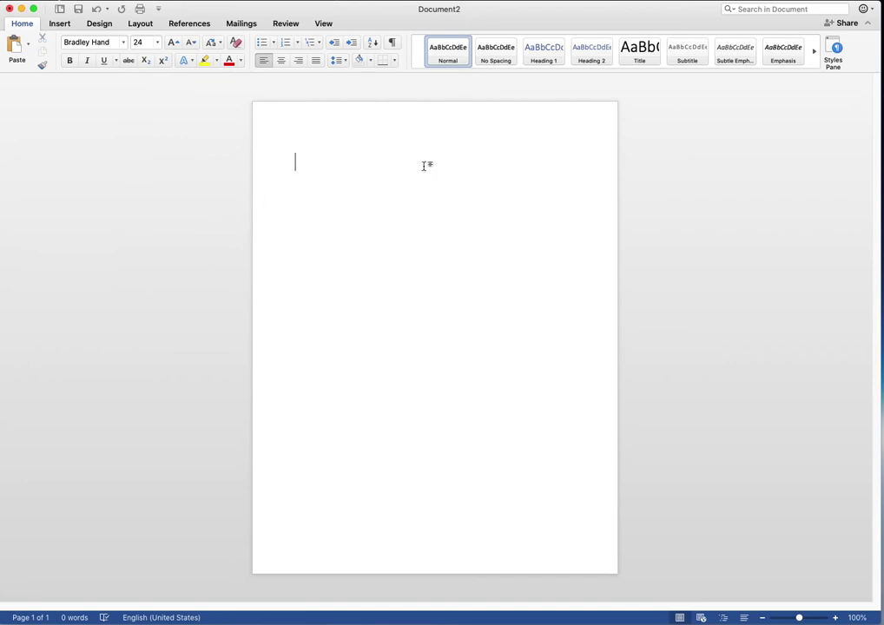
Step: Enter the text "Title at top of page." on the first line
text(Title at top of g)
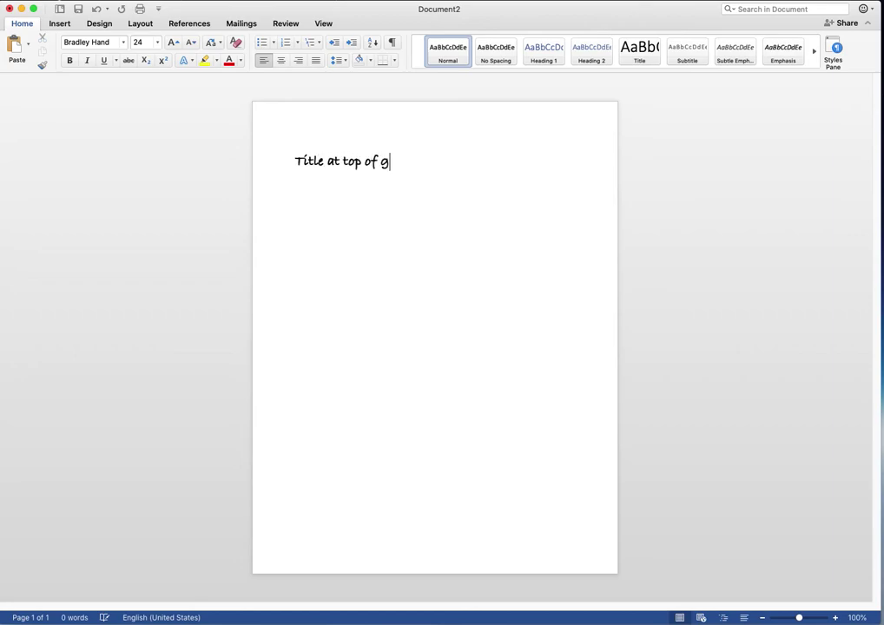
key(BackSpace)
text(page.)
Step: Select the whole title line, try font size 20 and settle on size 26
double_click(346, 165)
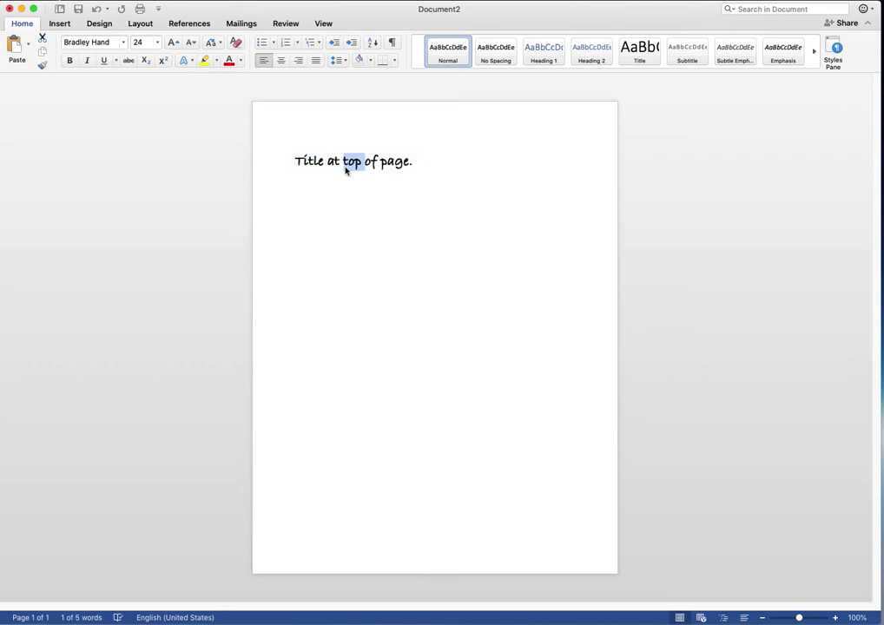
triple_click(345, 171)
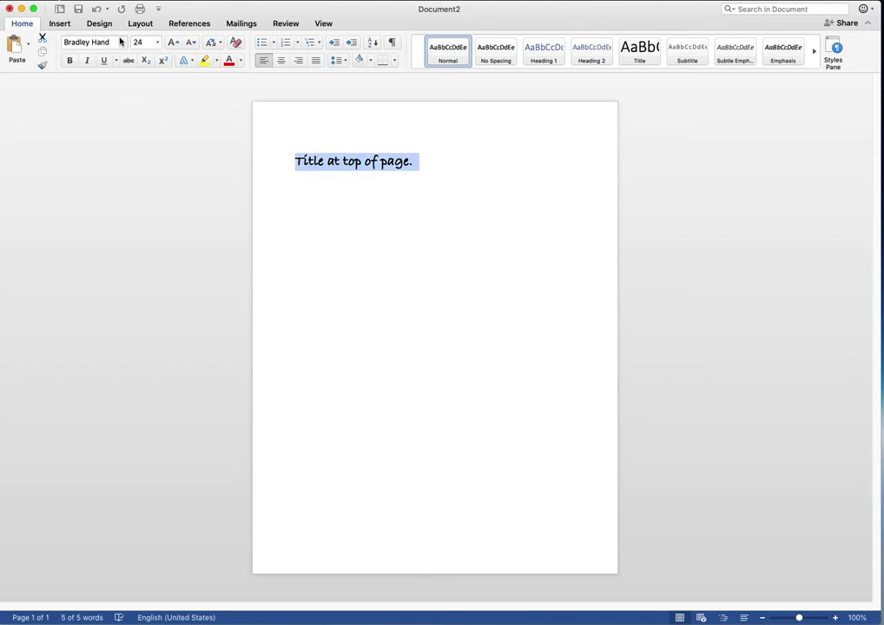
click(156, 42)
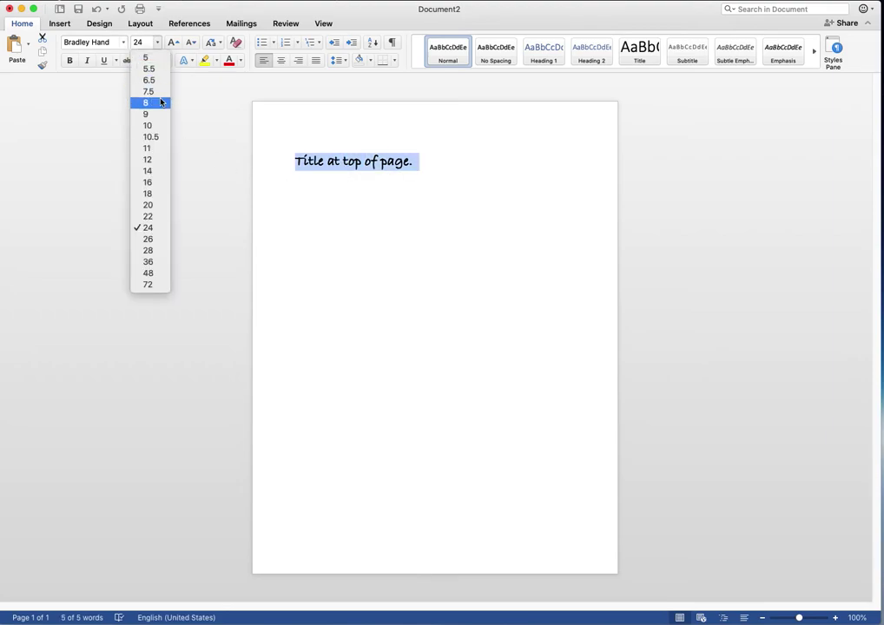
click(147, 205)
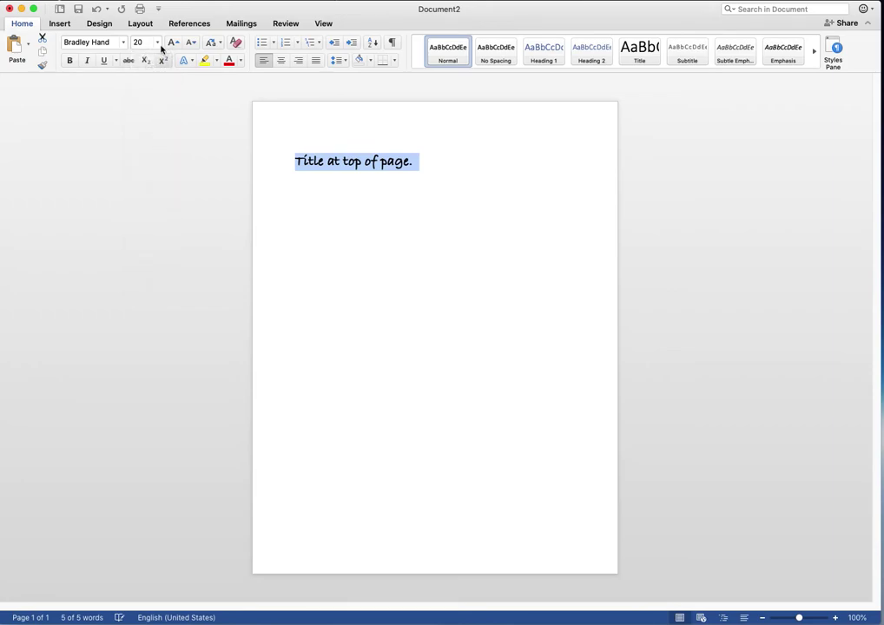
click(157, 42)
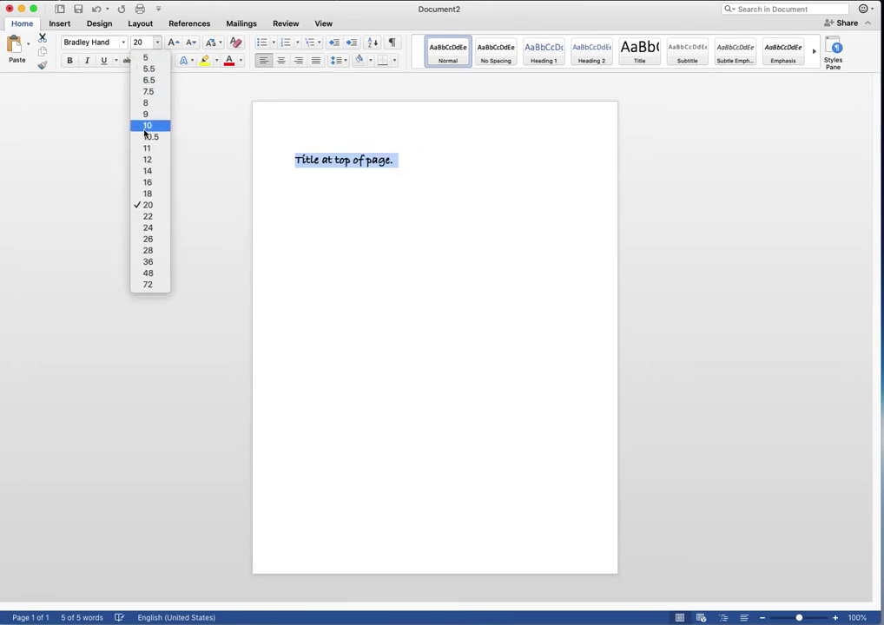
click(146, 239)
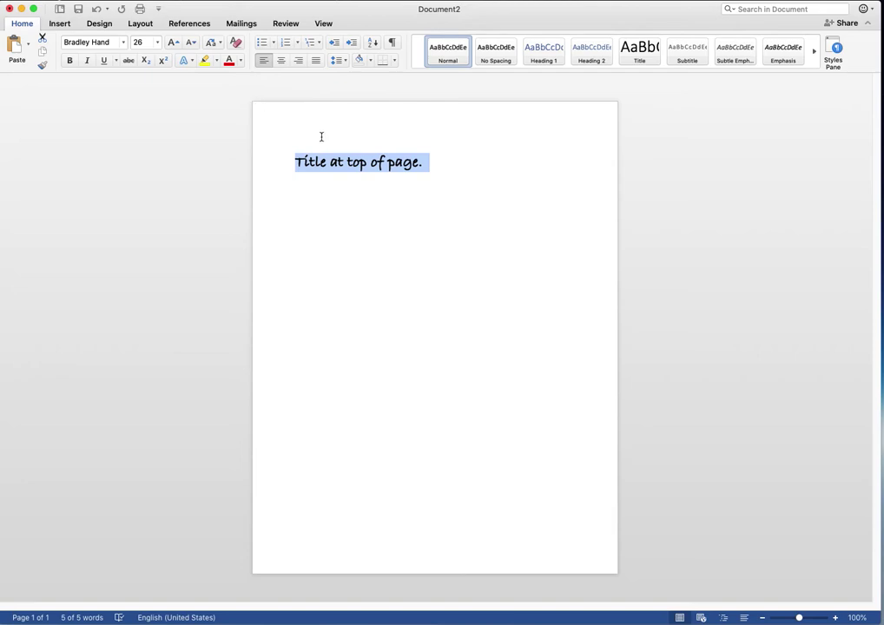
Step: Center the title line and make it bold, italic and underlined
click(281, 60)
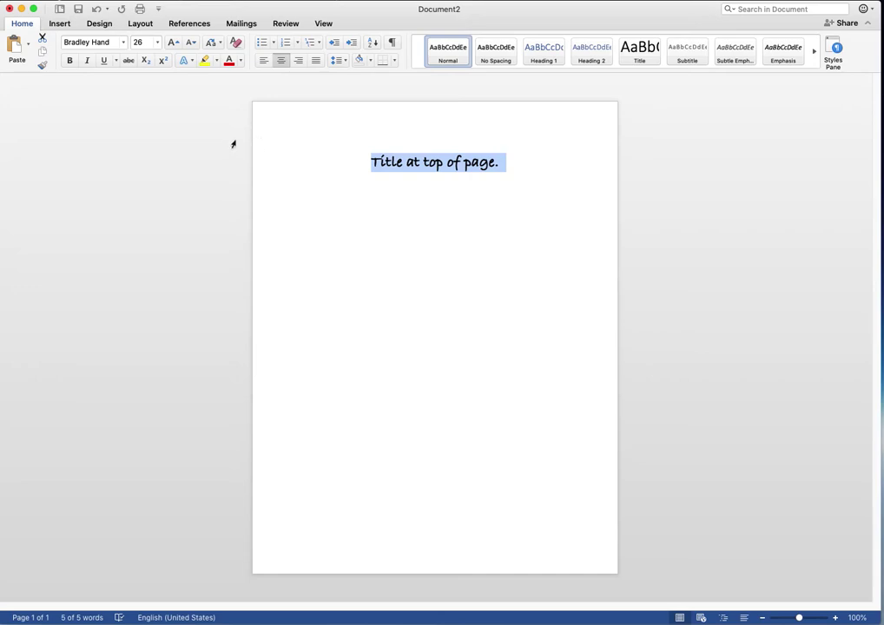
click(70, 61)
click(87, 62)
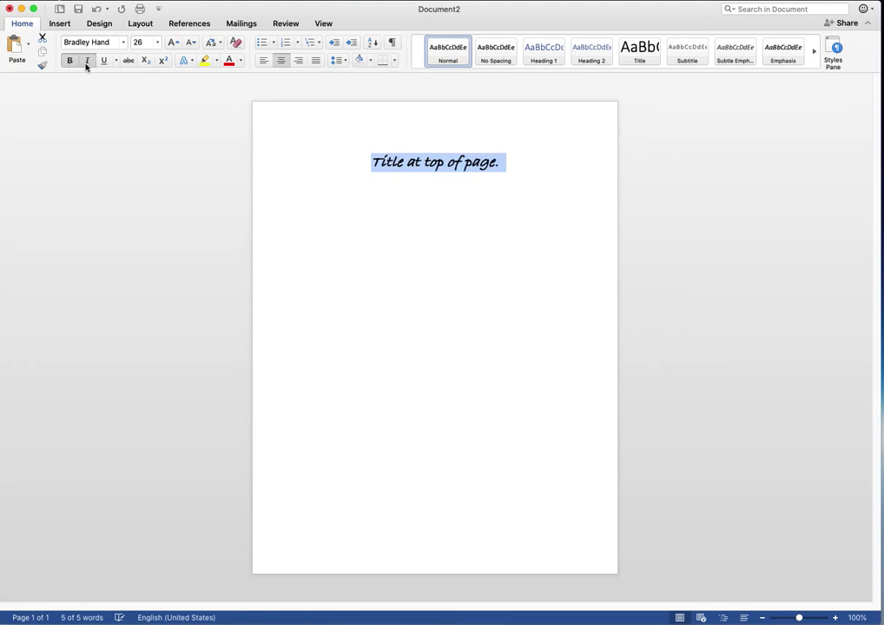
click(102, 63)
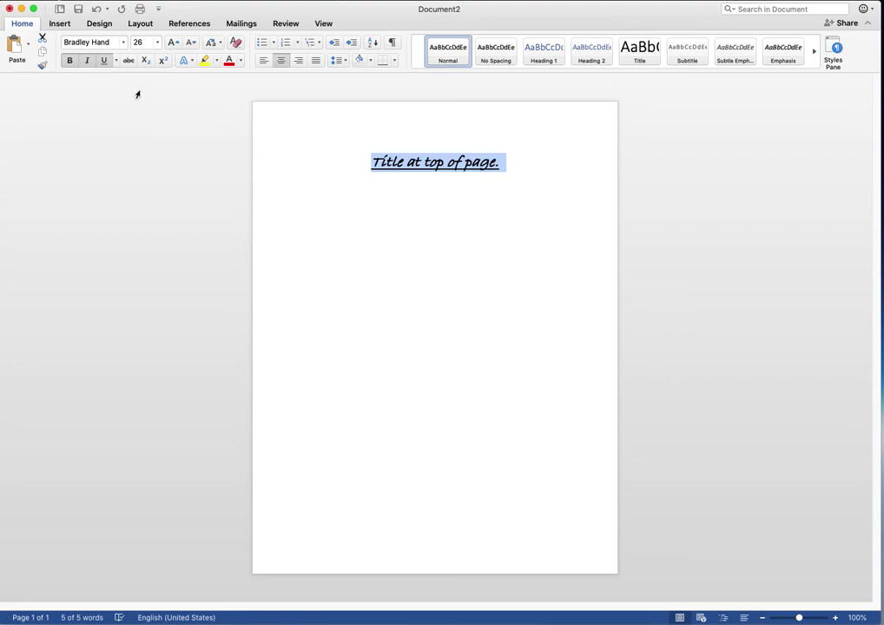
Step: Increase the title's font size stepwise to 36 and decrease it back to 26
click(174, 47)
click(174, 48)
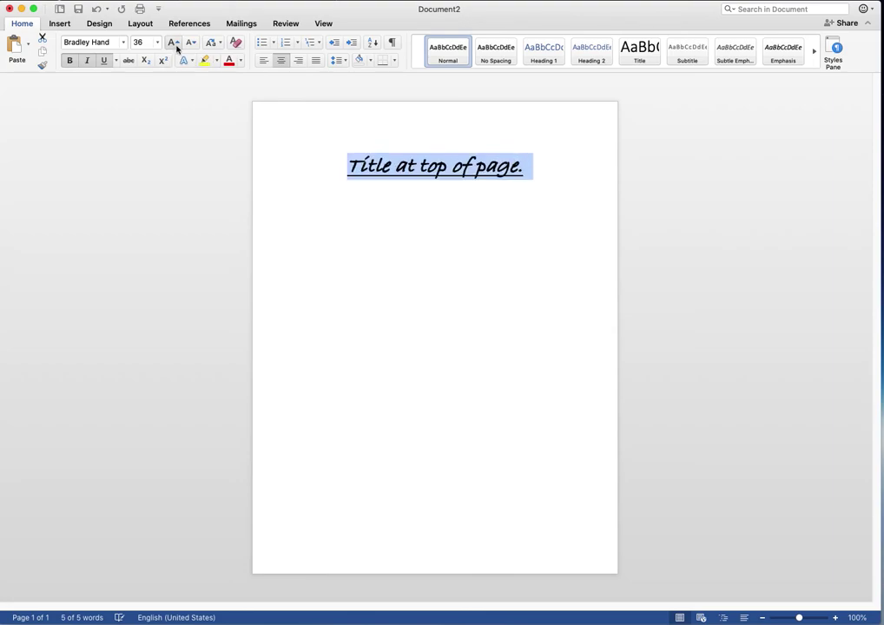
click(191, 45)
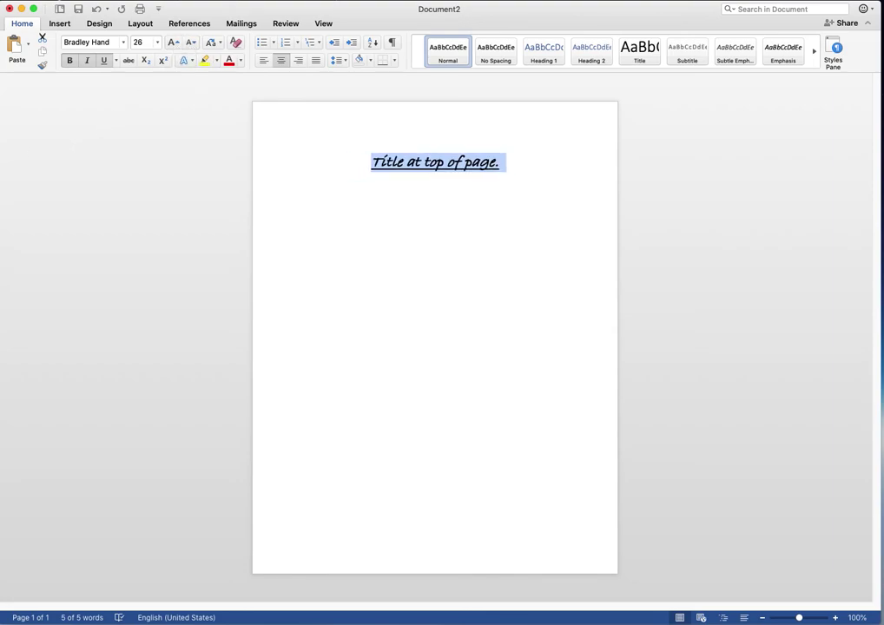
Step: Try the title in UPPERCASE and return it to Sentence case
click(217, 47)
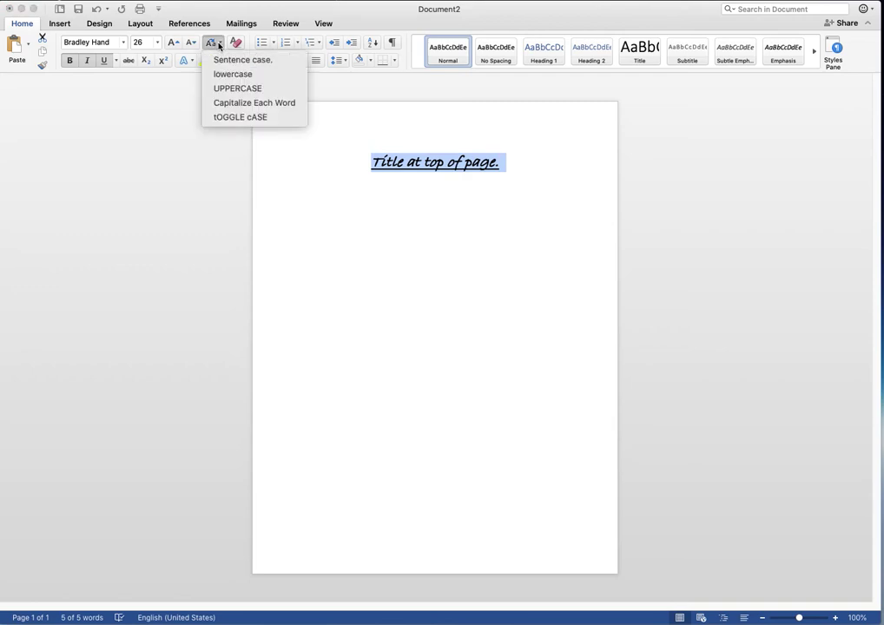
click(226, 89)
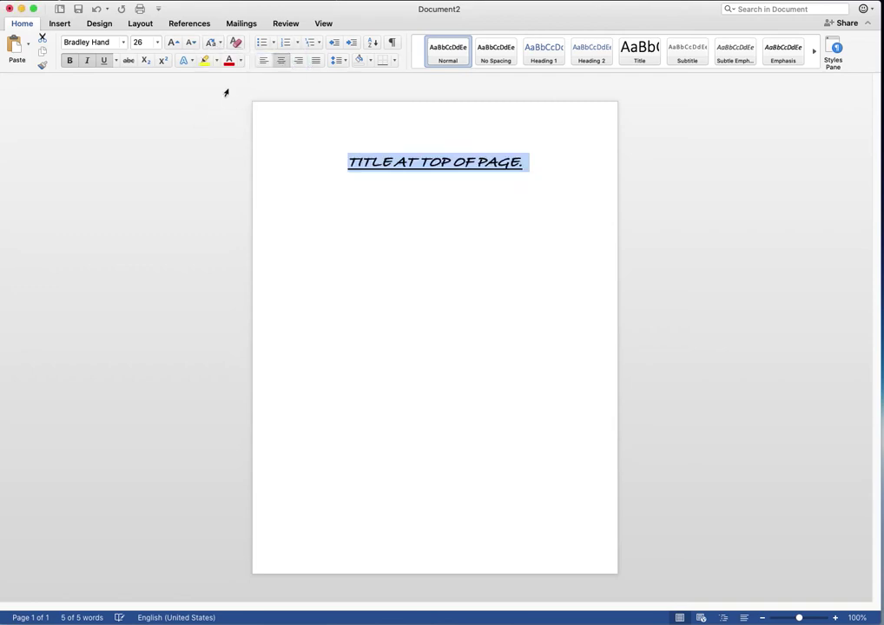
click(223, 43)
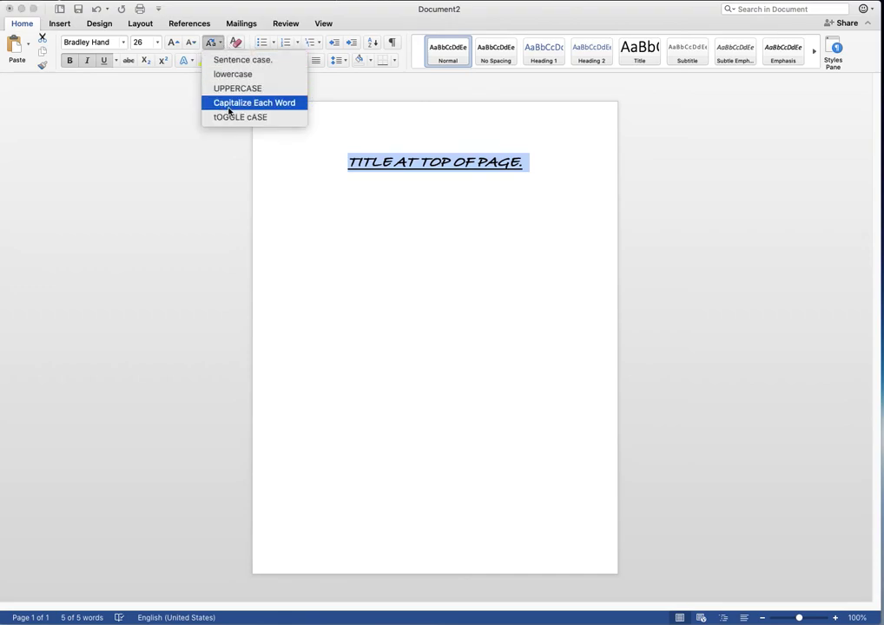
click(233, 82)
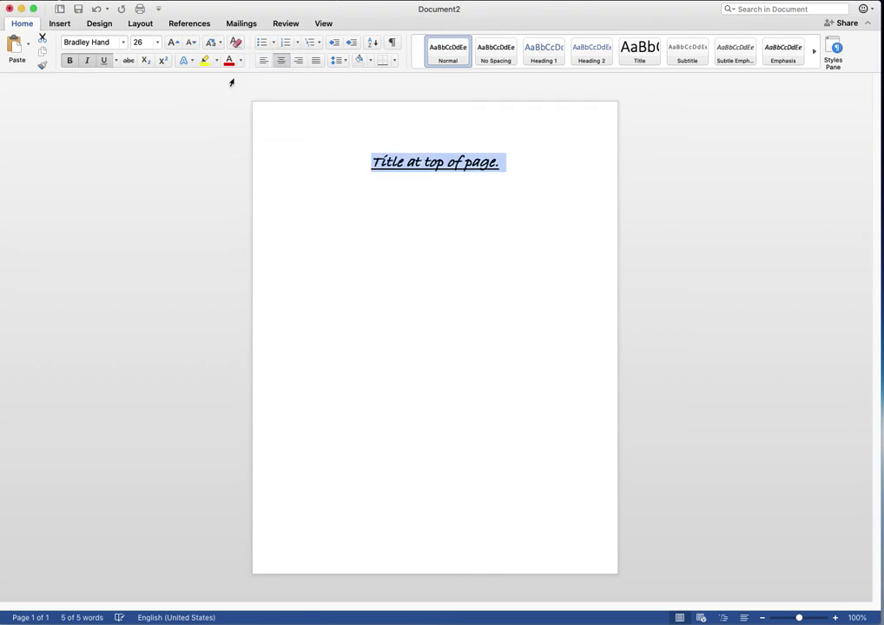
click(214, 44)
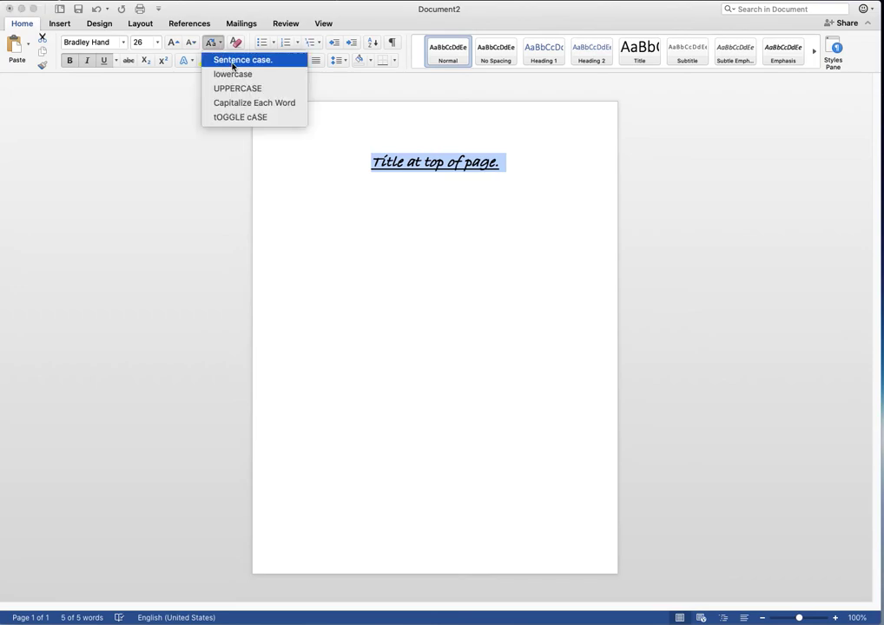
click(225, 63)
Step: Change the title's case to Capitalize Each Word
click(220, 45)
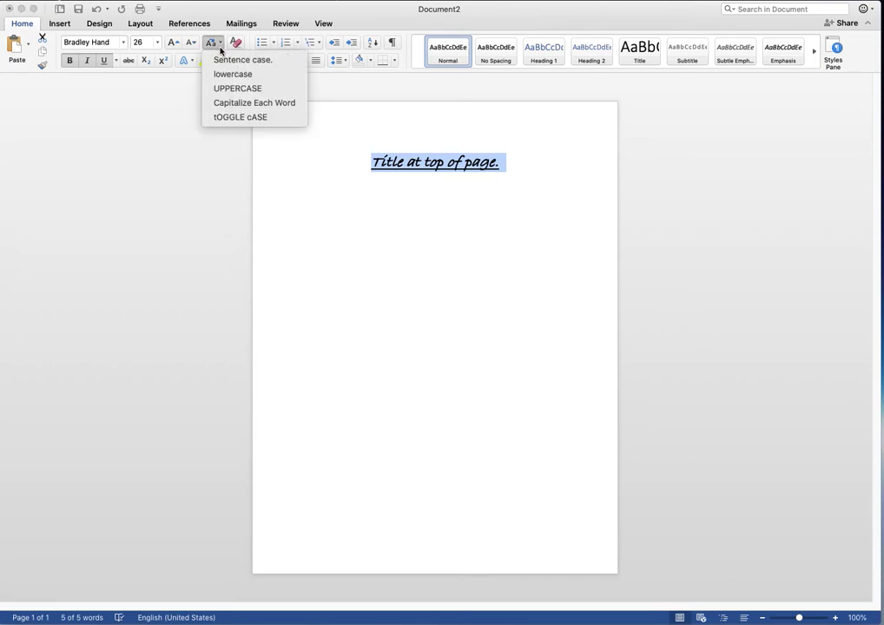
click(254, 106)
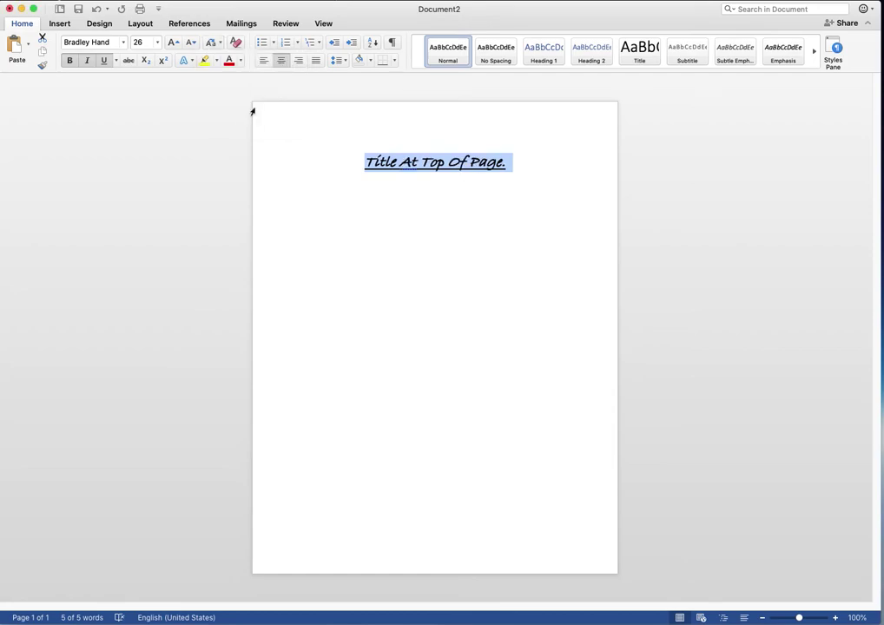
Step: Clear all formatting from the selected title and undo that clearing
click(238, 46)
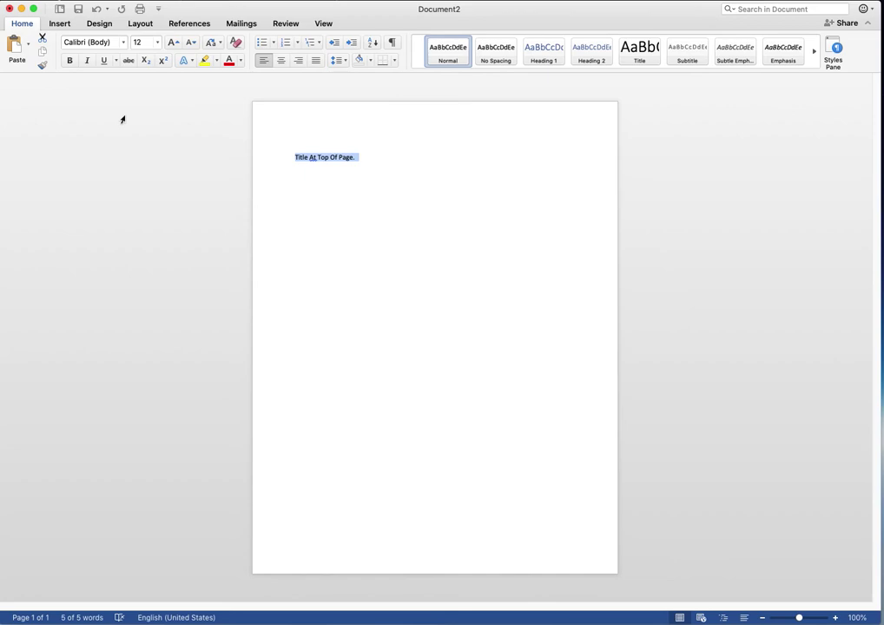
key(super+z)
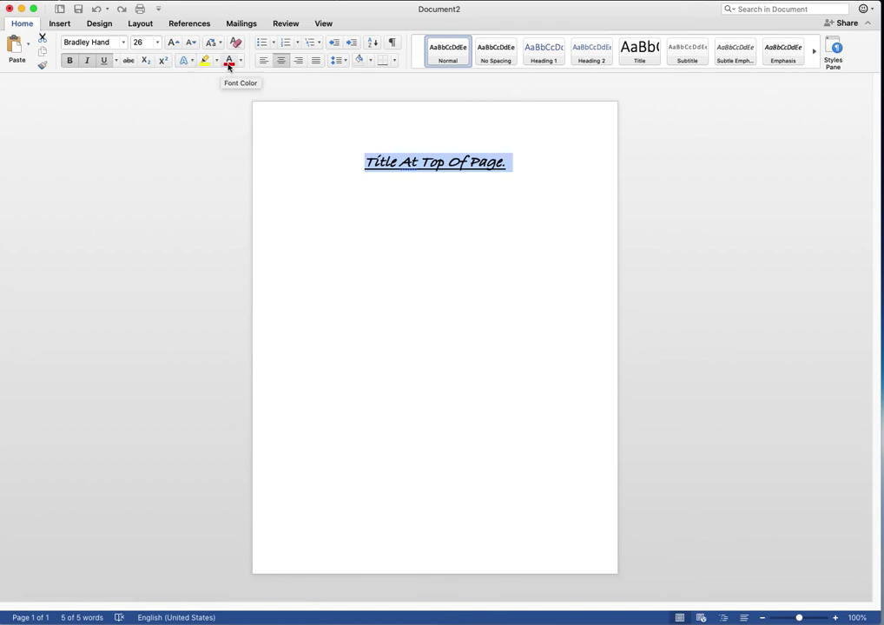
Step: Color the selected title text red and highlight it in yellow
click(229, 62)
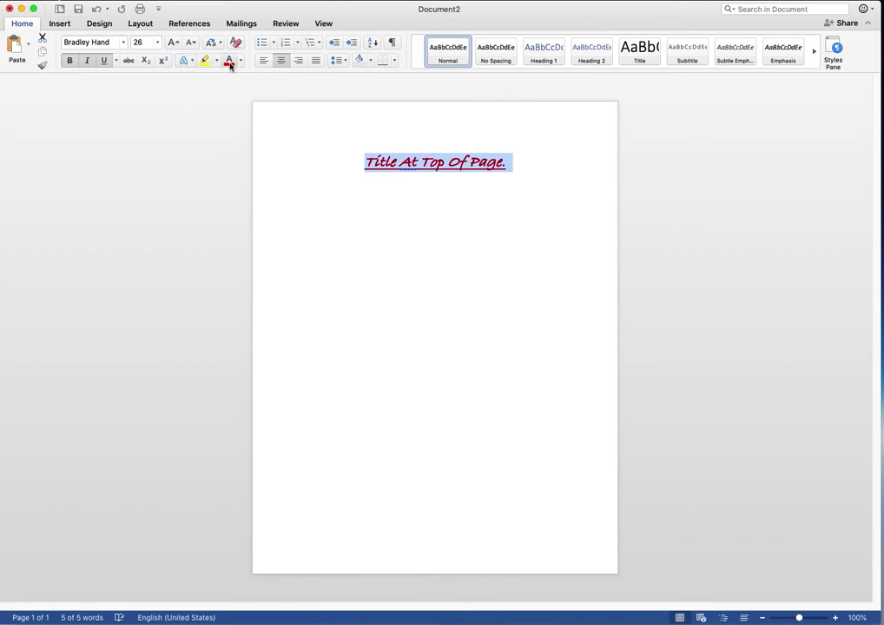
click(205, 66)
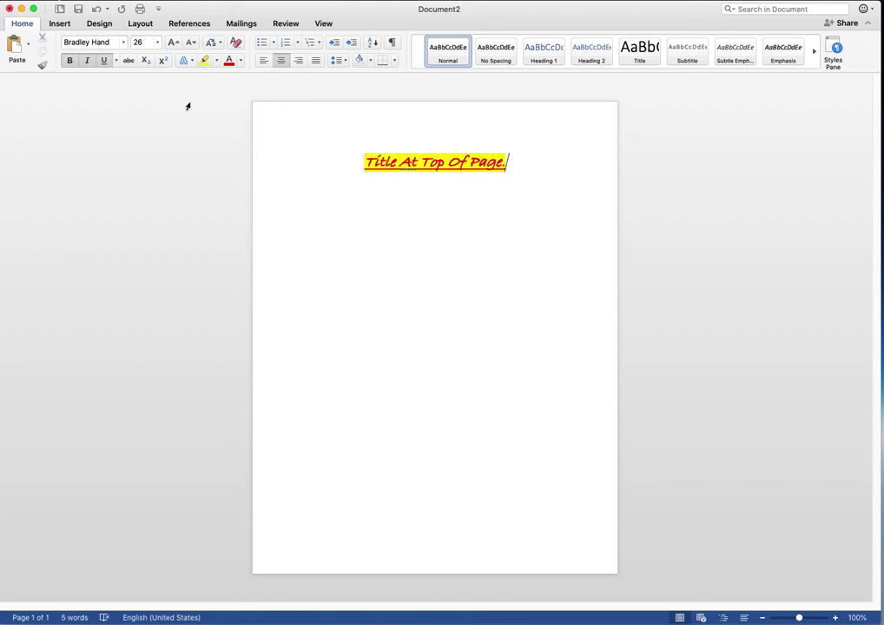
Step: Select the whole title line and apply strikethrough to it
click(128, 61)
click(128, 63)
triple_click(417, 161)
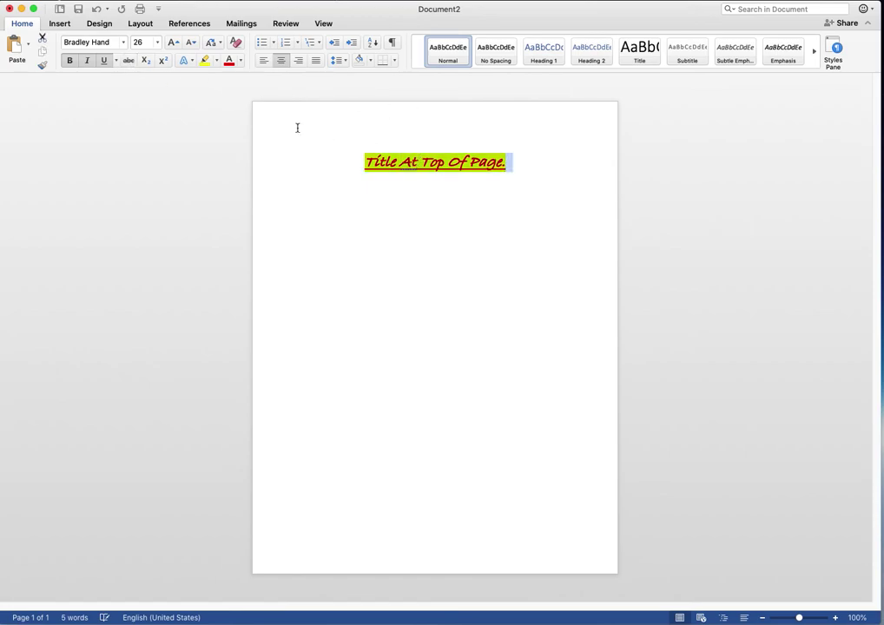
click(129, 60)
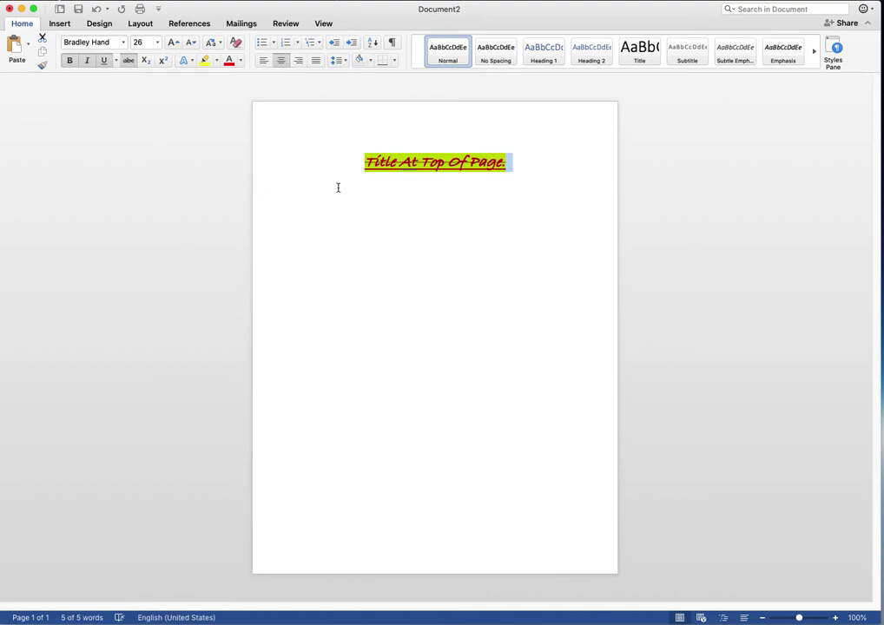
Step: Try subscript and superscript on the title, return it to subscript, and view the text effect outline options
click(147, 61)
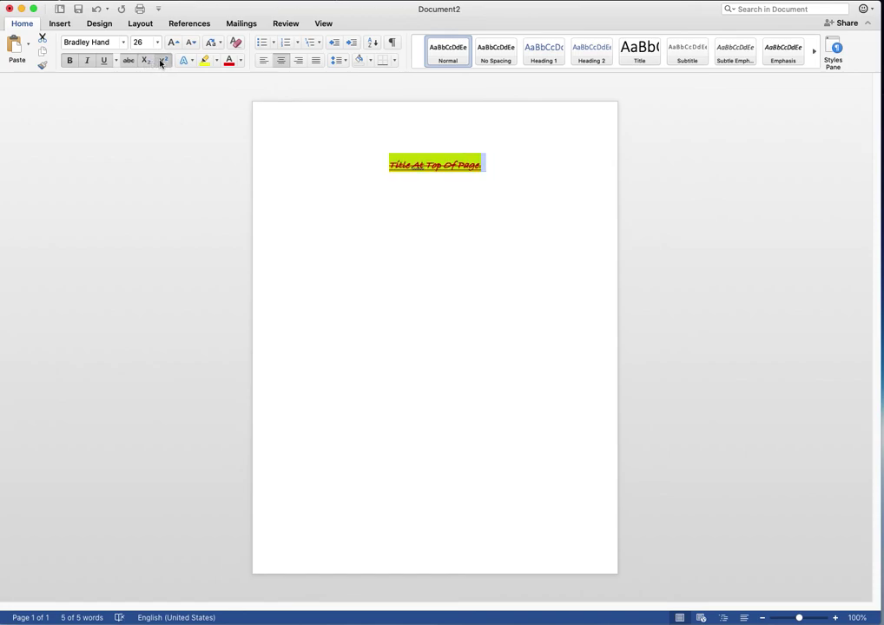
click(162, 61)
click(146, 61)
click(192, 60)
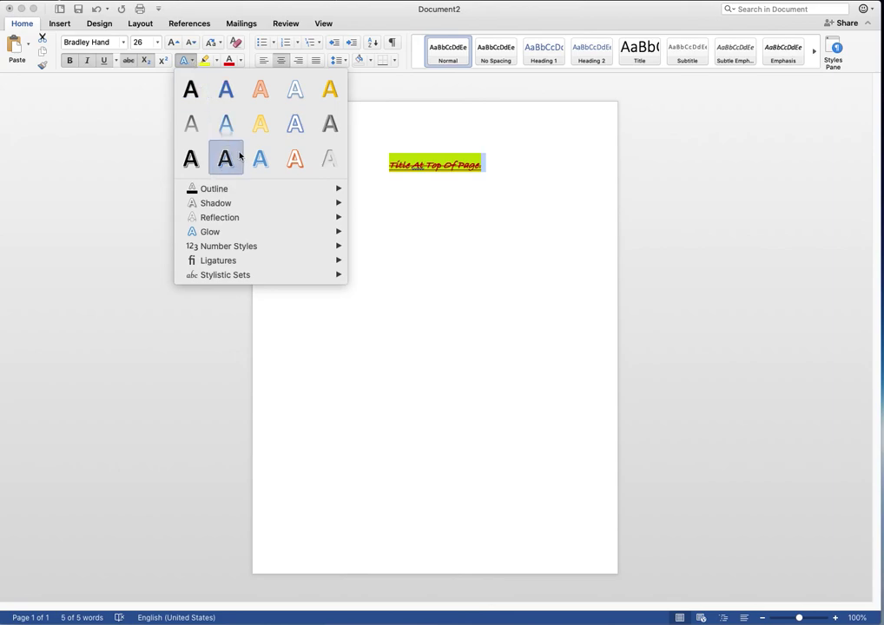
mouse_move(232, 191)
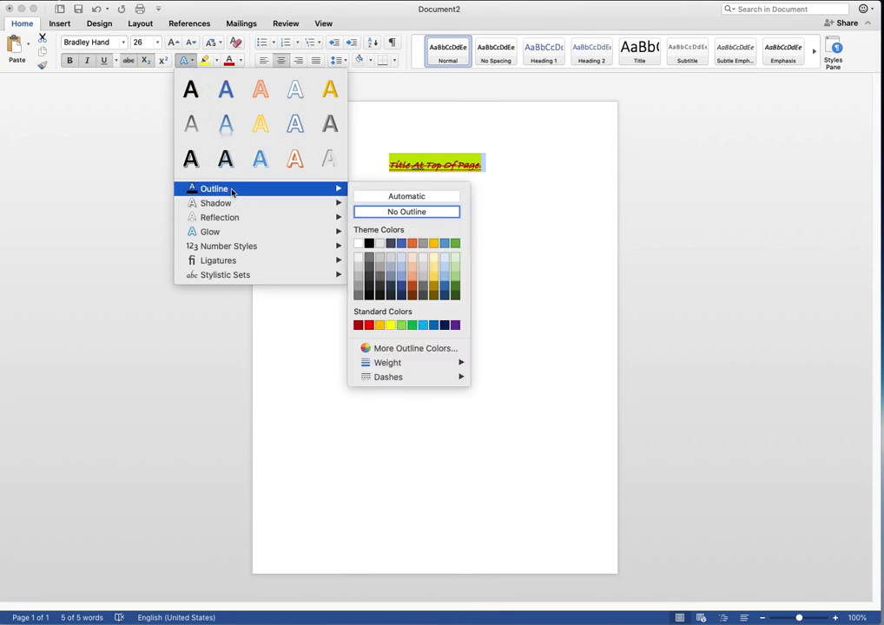
Step: Remove the strikethrough and the subscript from the title
click(131, 62)
click(128, 60)
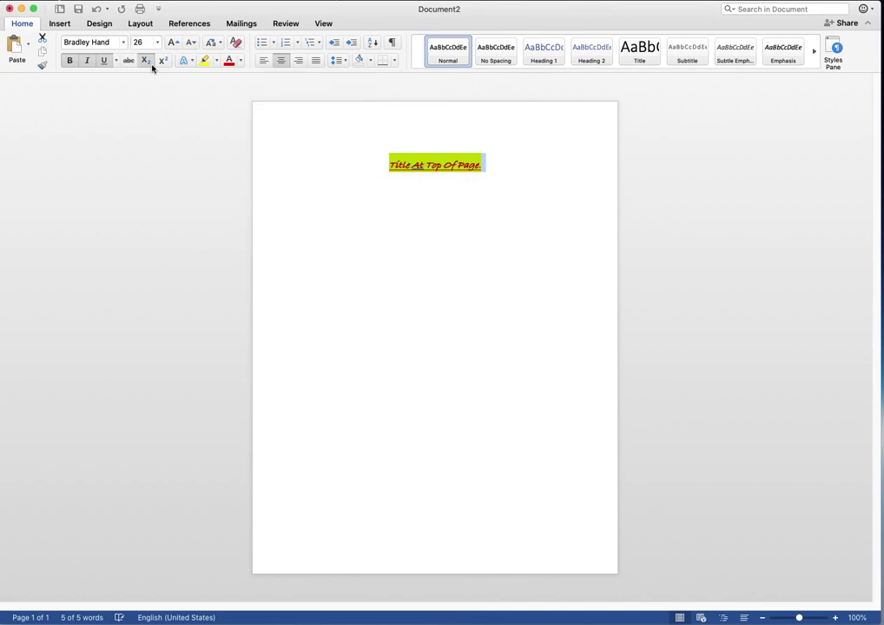
click(147, 63)
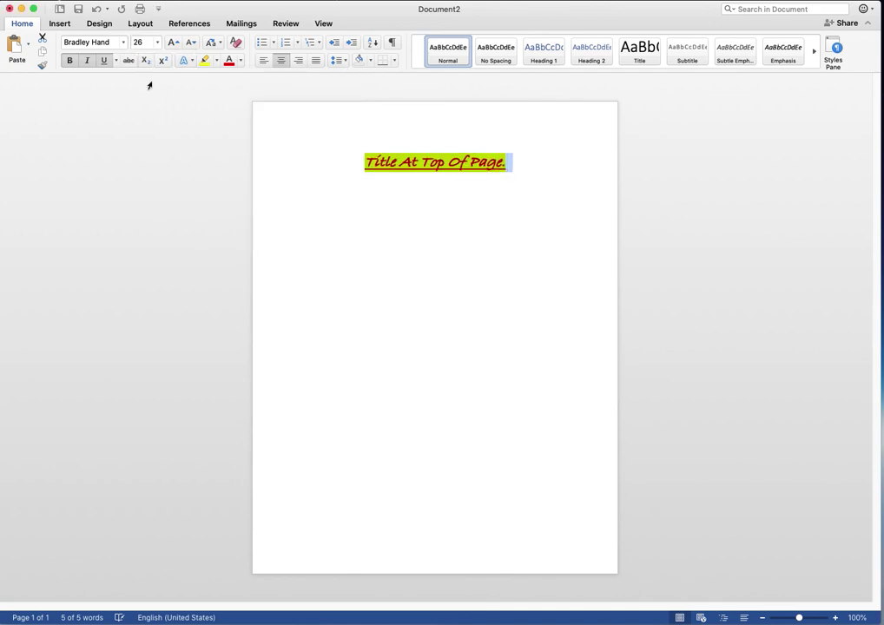
Step: Apply the dark text effect preset with a blue shadow to the title and add the largest light-blue glow variation
click(193, 62)
click(227, 158)
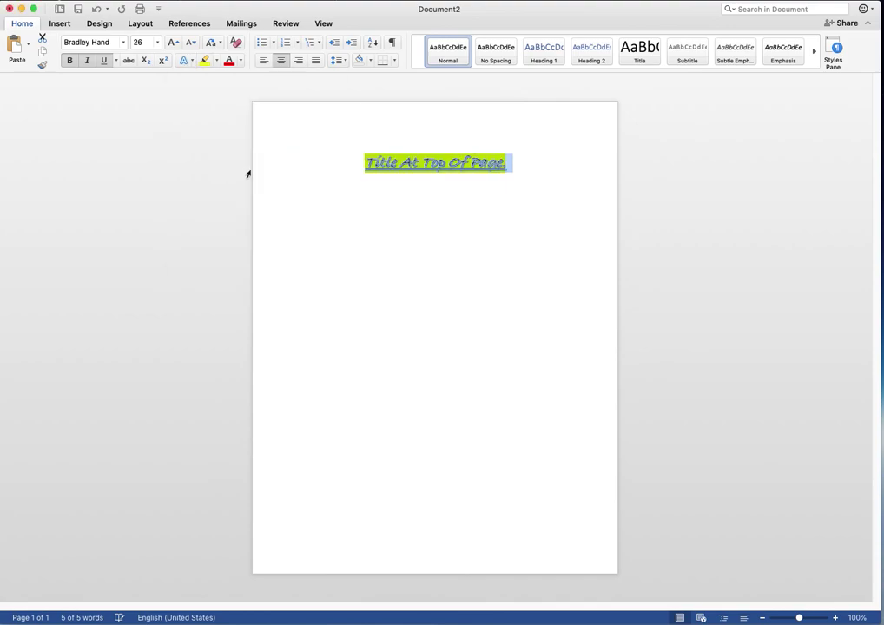
click(185, 61)
mouse_move(238, 236)
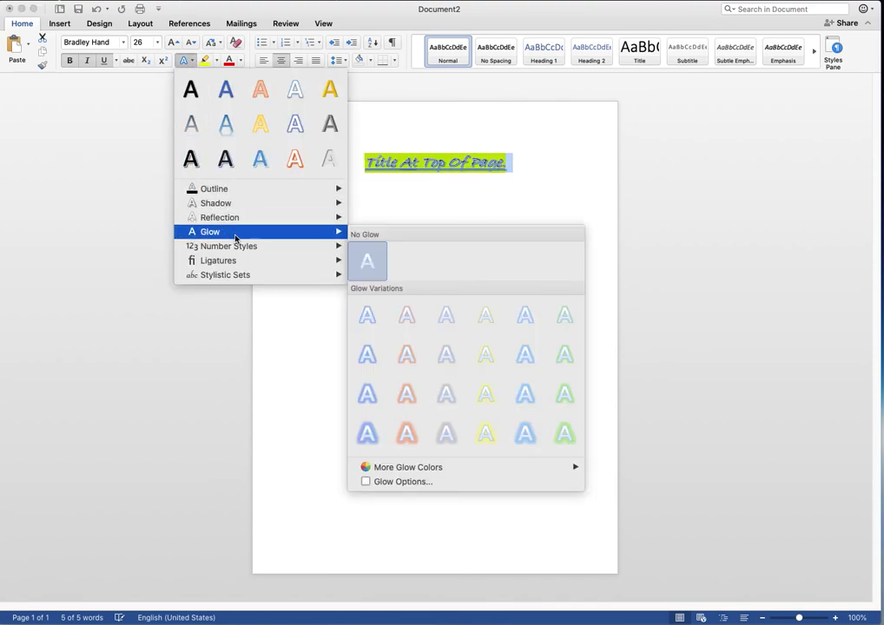
click(525, 434)
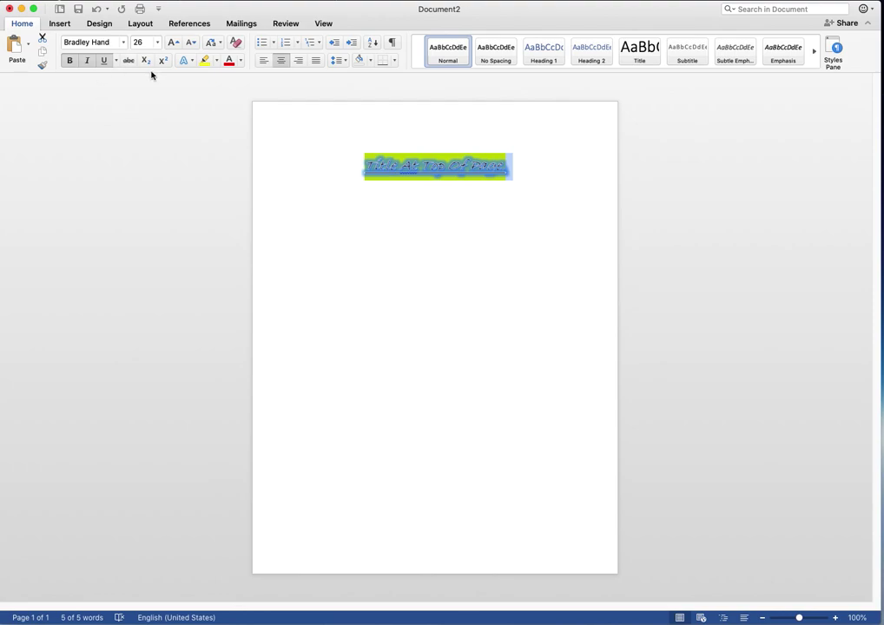
Step: Apply the plain black text effect preset, the first one offered, to the title
click(185, 61)
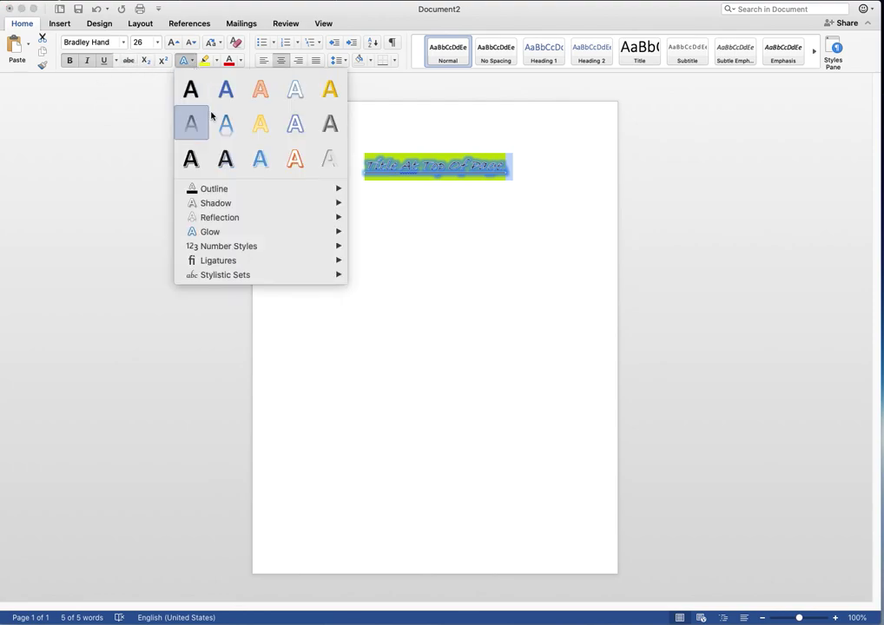
click(194, 92)
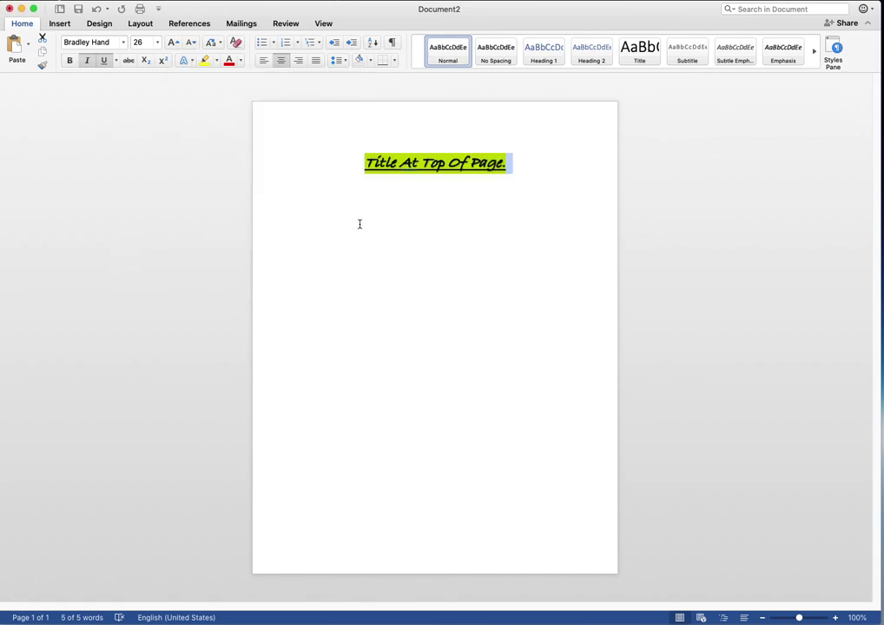